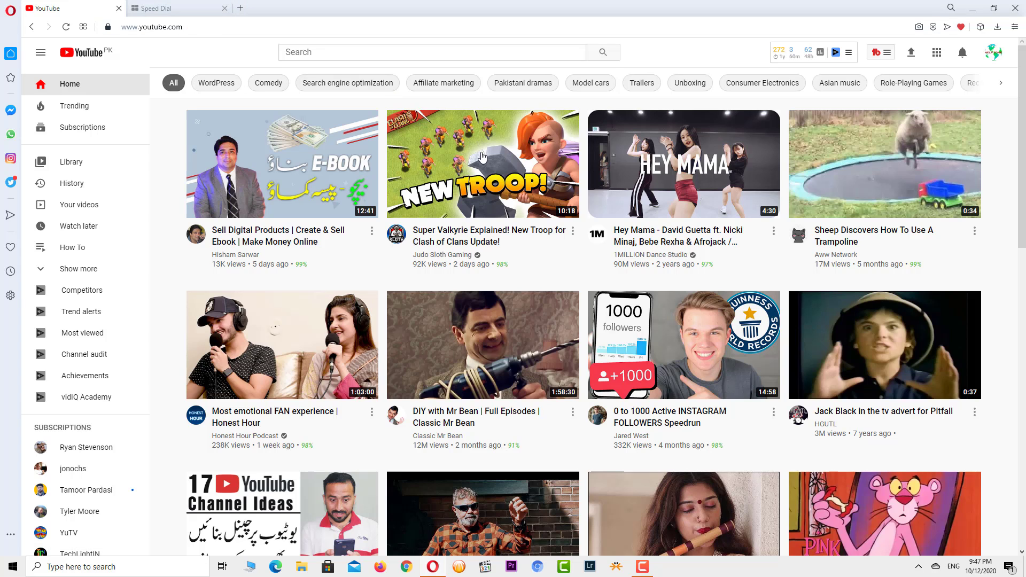
Step: Open TubeBuddy's Keyword Explorer from the YouTube home page
left_click(885, 58)
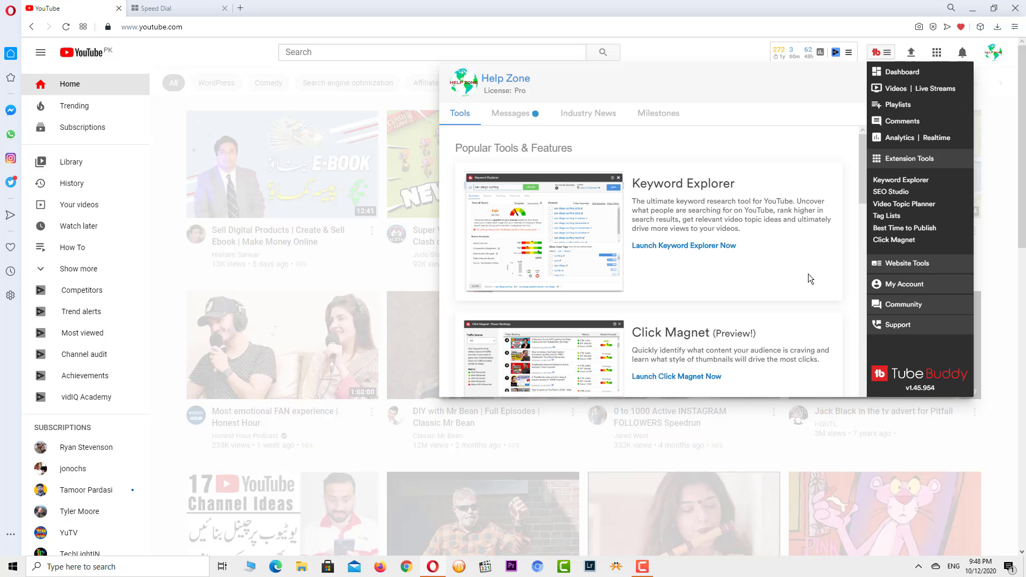
left_click(885, 54)
left_click(886, 54)
left_click(893, 183)
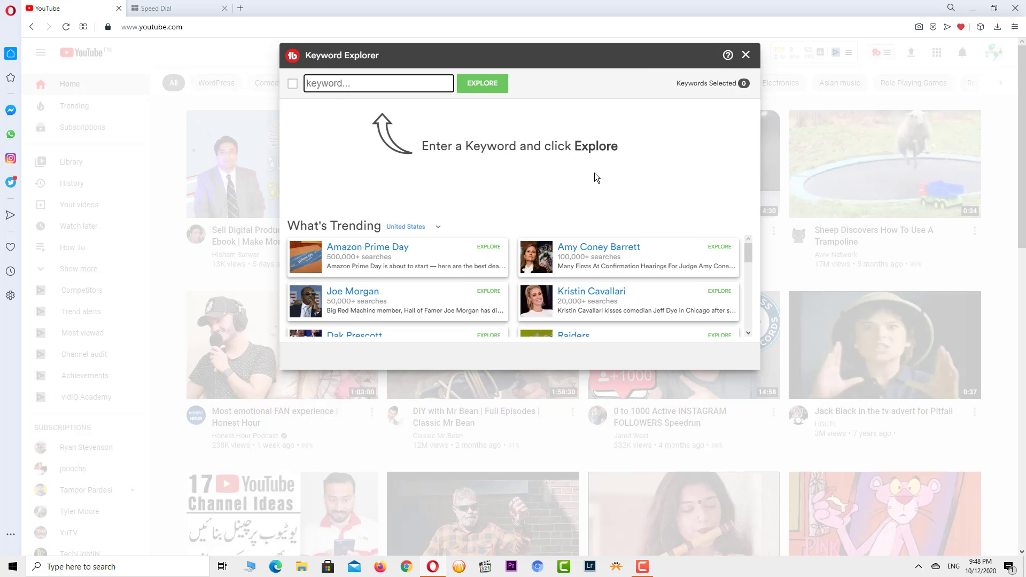
Step: Explore the keyword "How to install facebook on android mobile device"
type("How to ins")
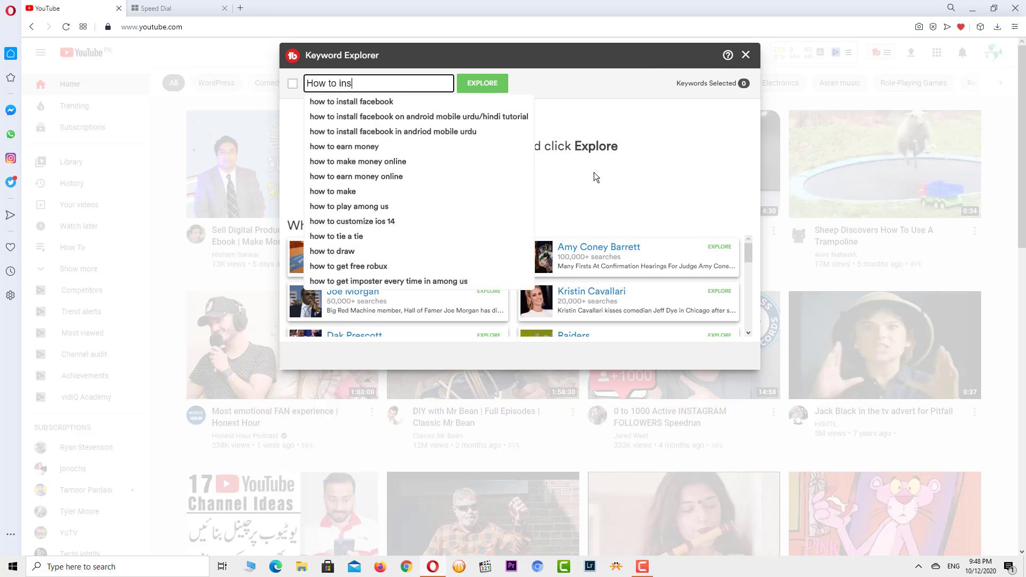
type("tall ")
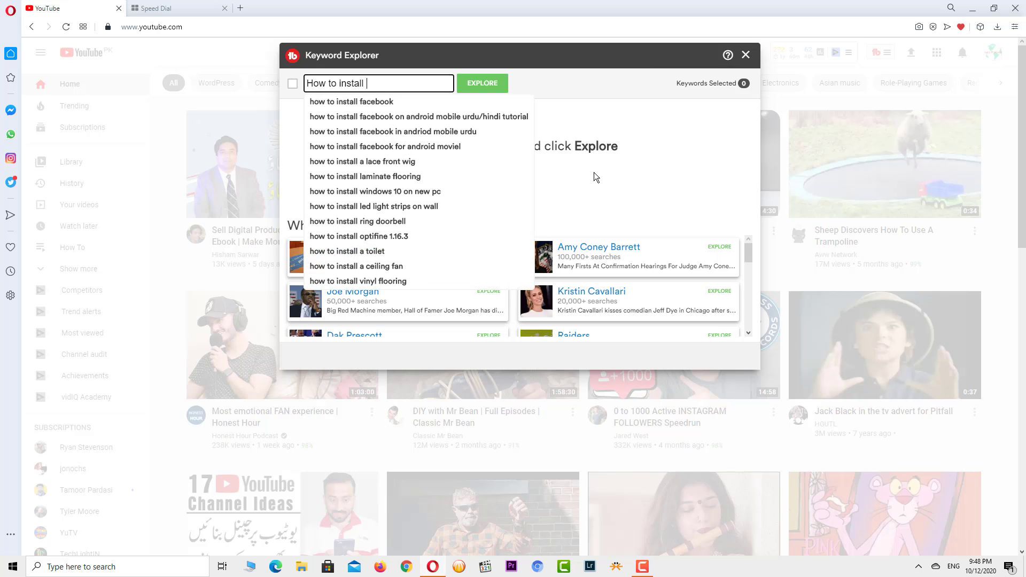
type("face")
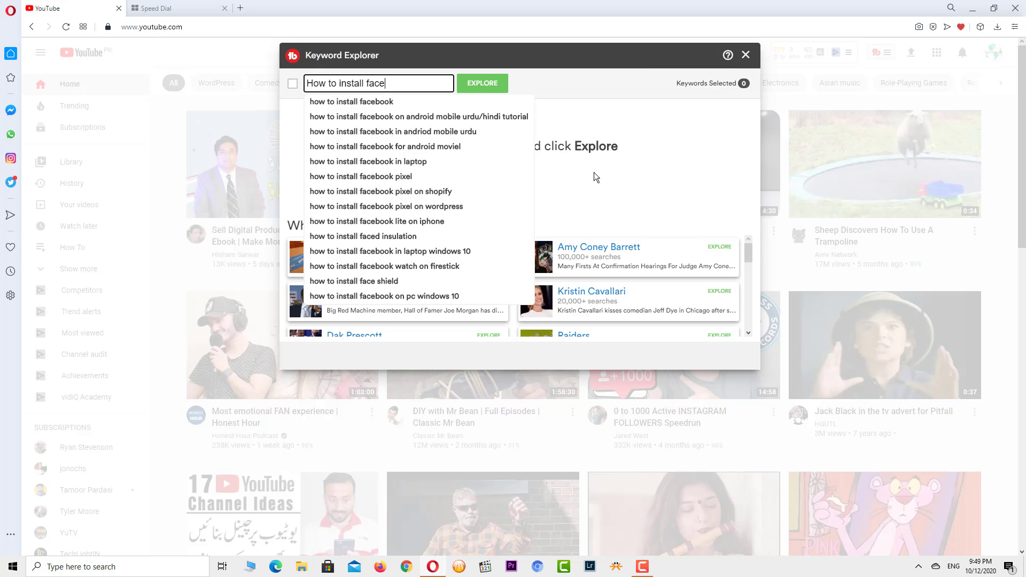
type("book")
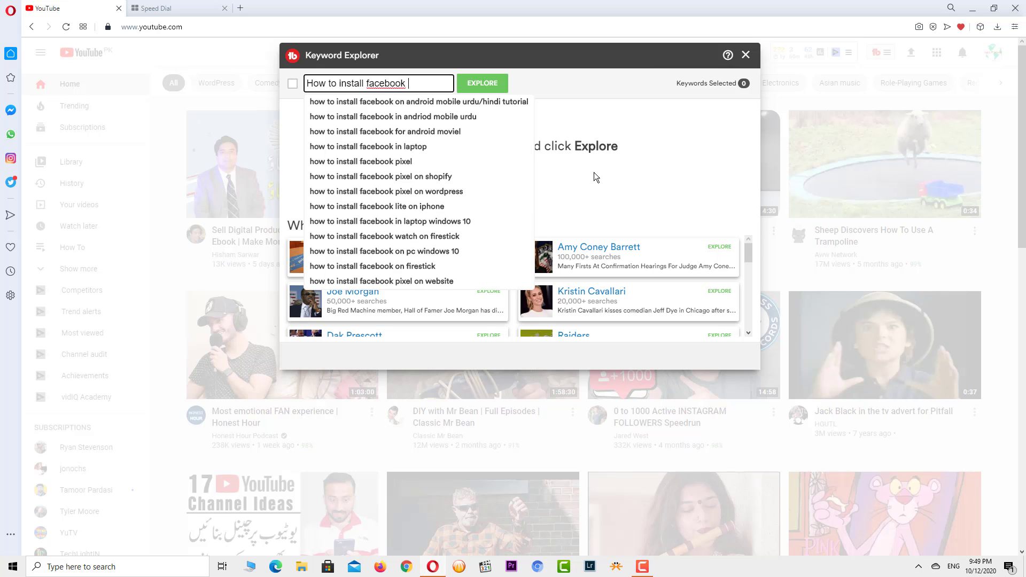
type(" on andr")
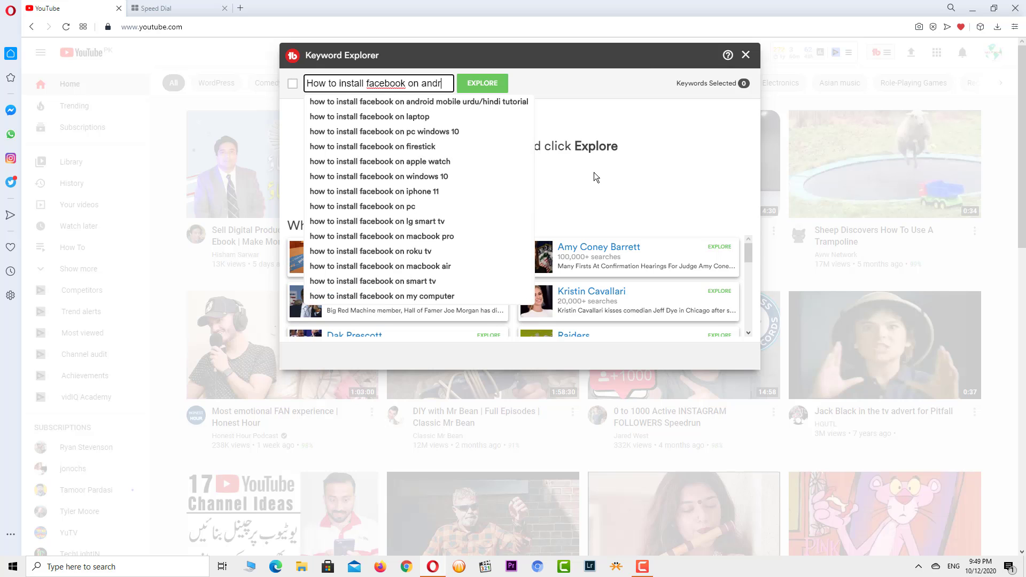
type("oid mobi")
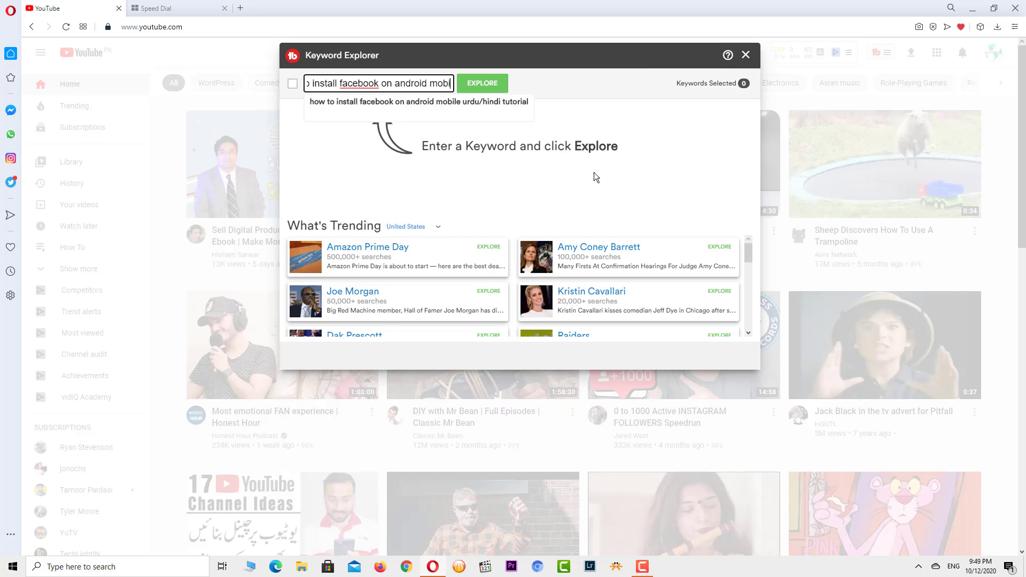
type("le")
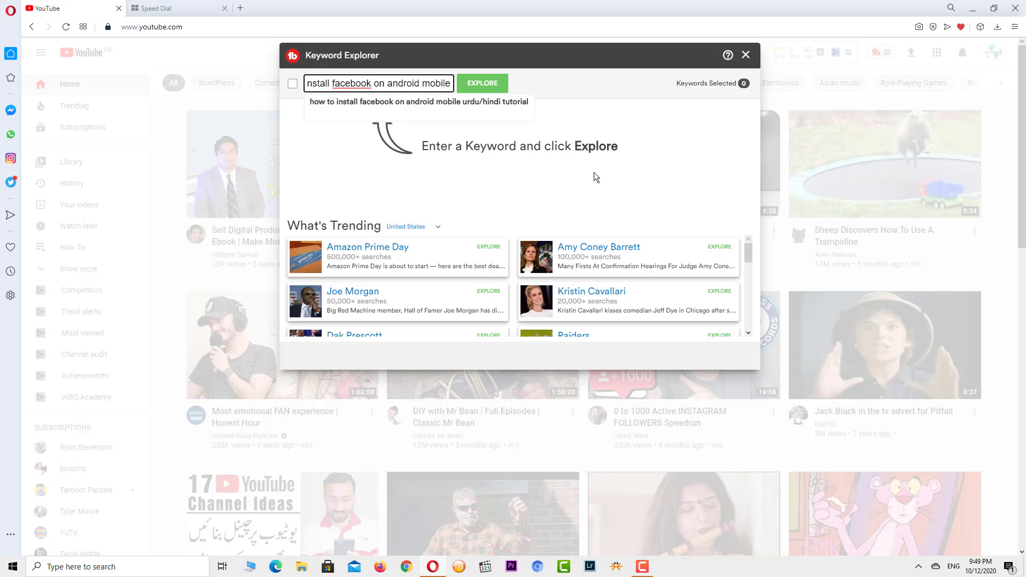
type(" de")
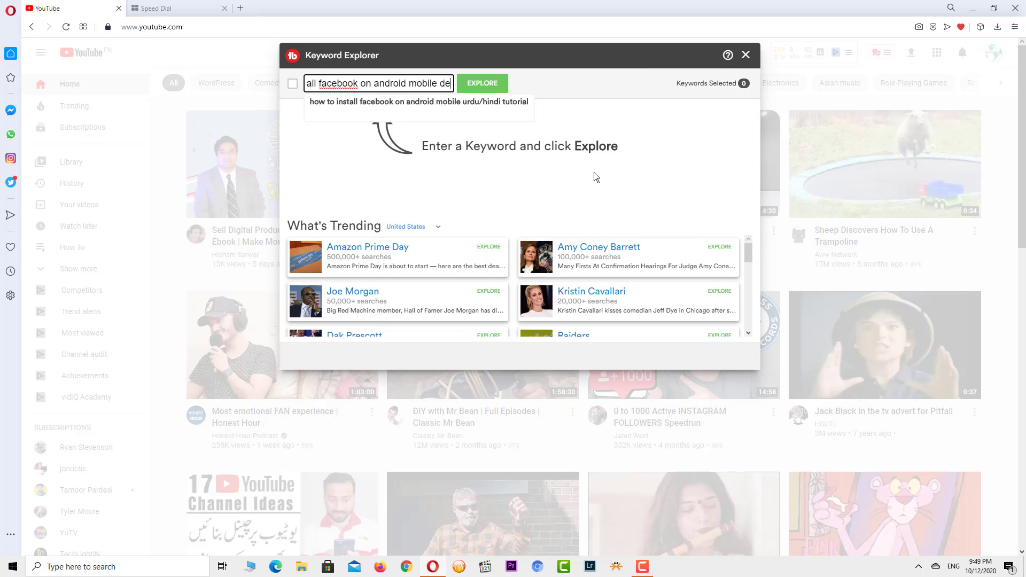
type("vice")
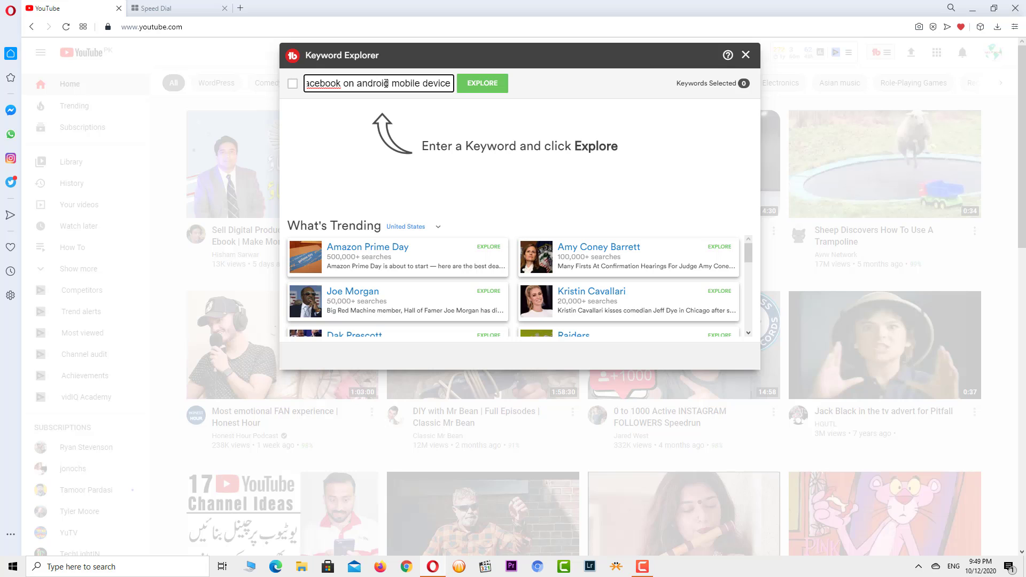
left_click(477, 87)
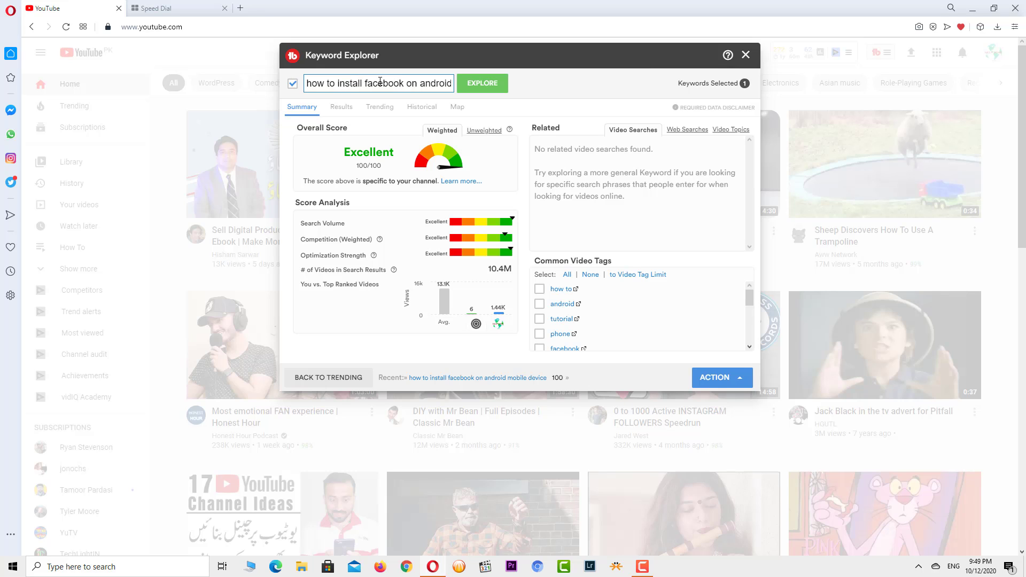
Step: Review the common video tags suggested for the explored Facebook installation keyword
left_click_drag(304, 82, 461, 94)
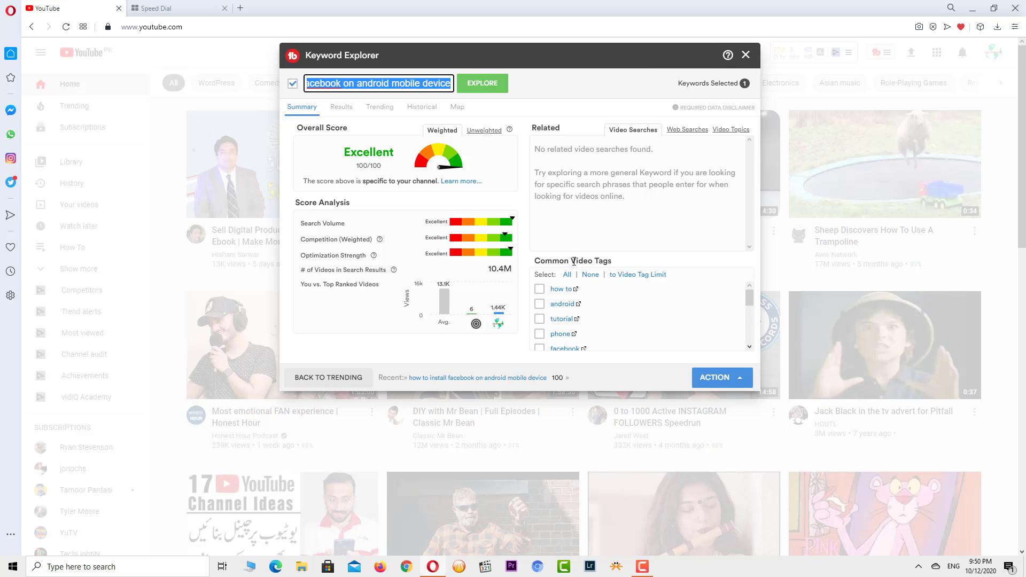
scroll(547, 291, "down", 1)
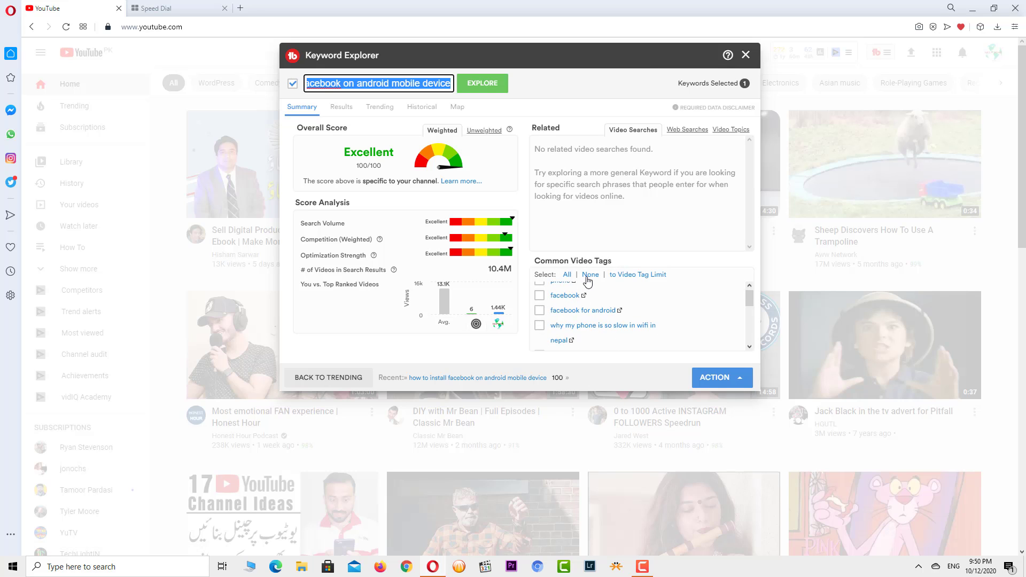
left_click_drag(748, 301, 748, 316)
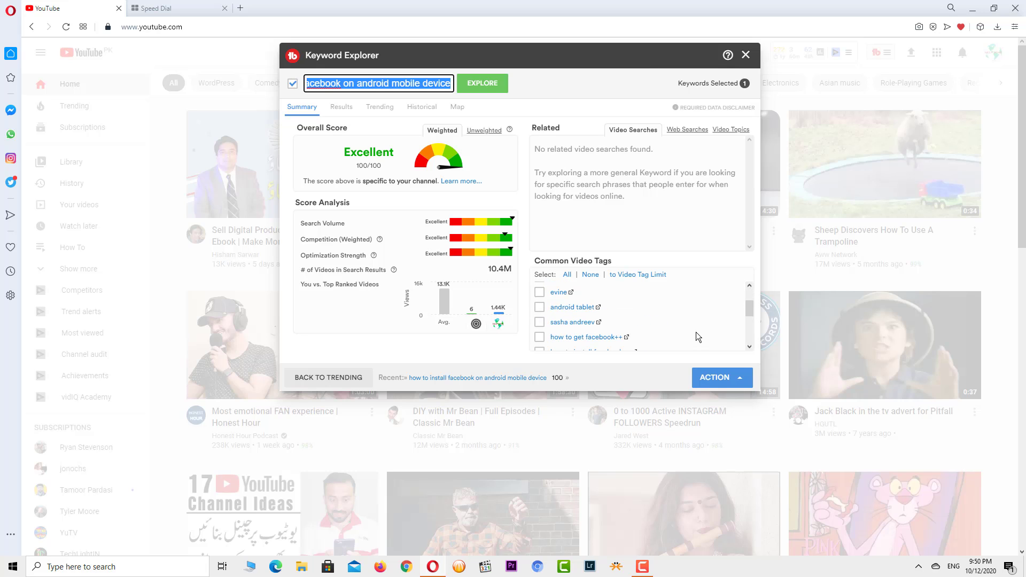
scroll(694, 330, "up", 3)
scroll(695, 328, "up", 2)
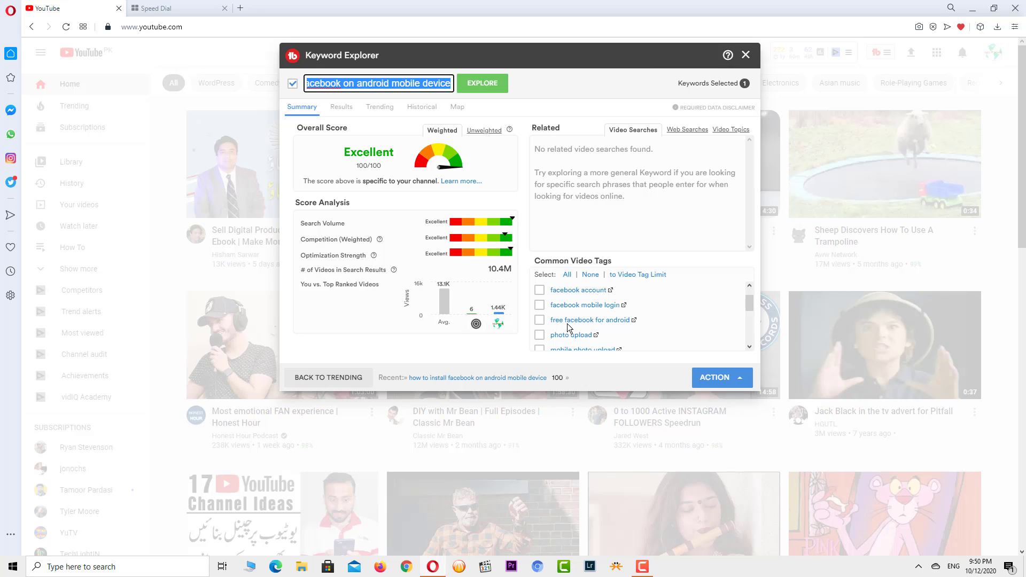
scroll(587, 326, "down", 2)
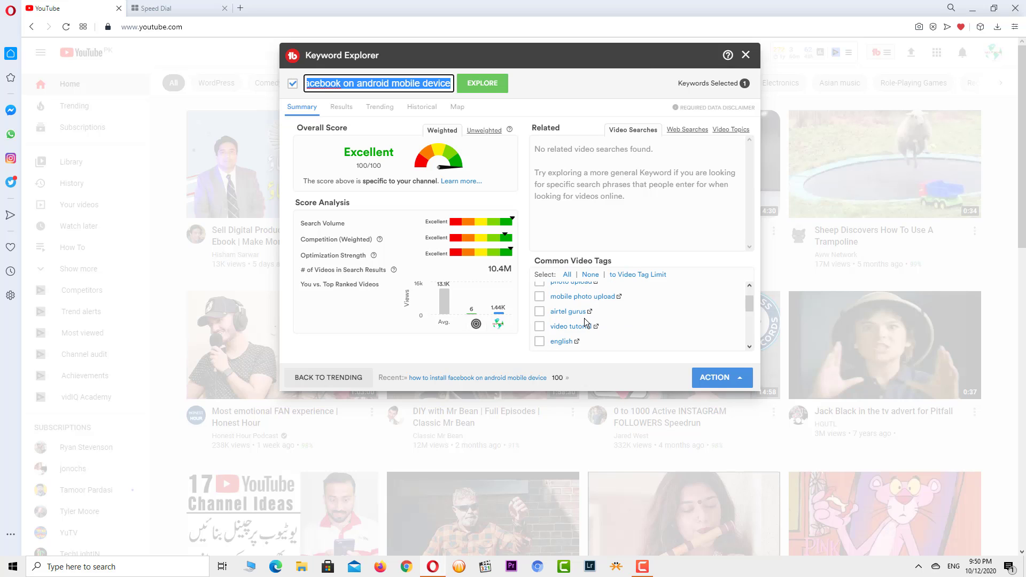
scroll(585, 322, "down", 3)
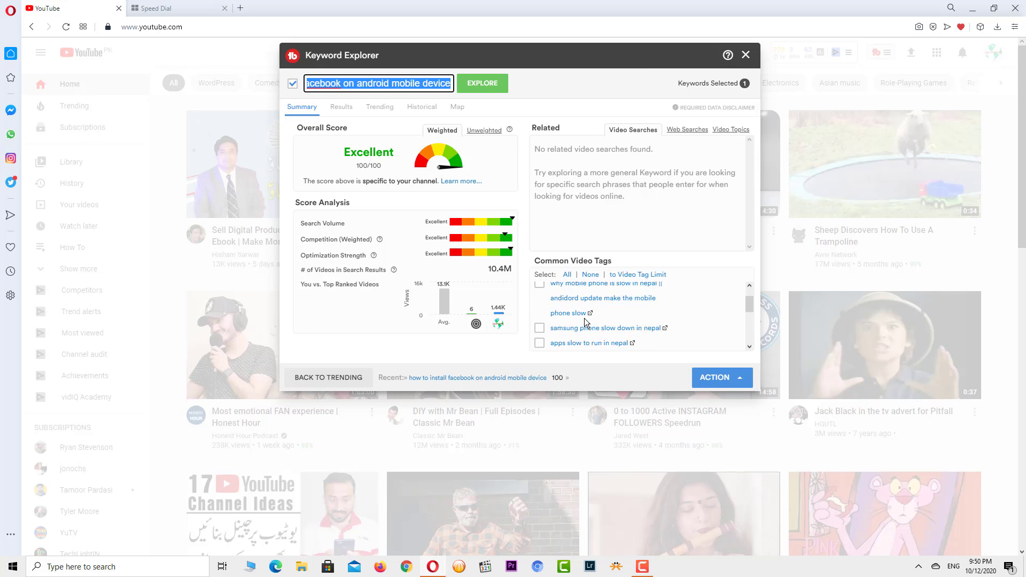
scroll(584, 321, "up", 6)
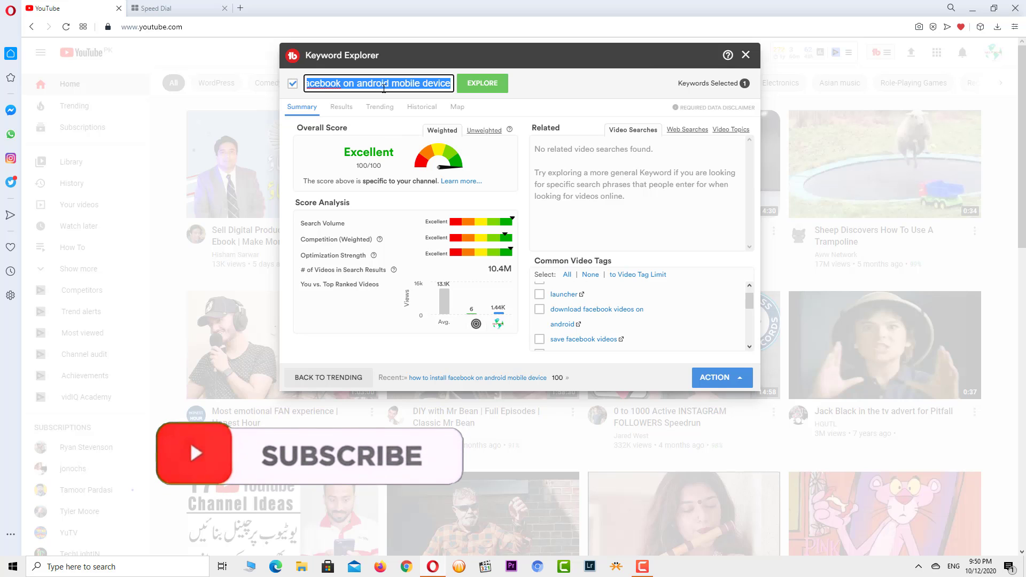
Step: Examine the Facebook keyword's score analysis, including weighted competition, optimization strength and the comparison with top ranked videos
left_click(337, 84)
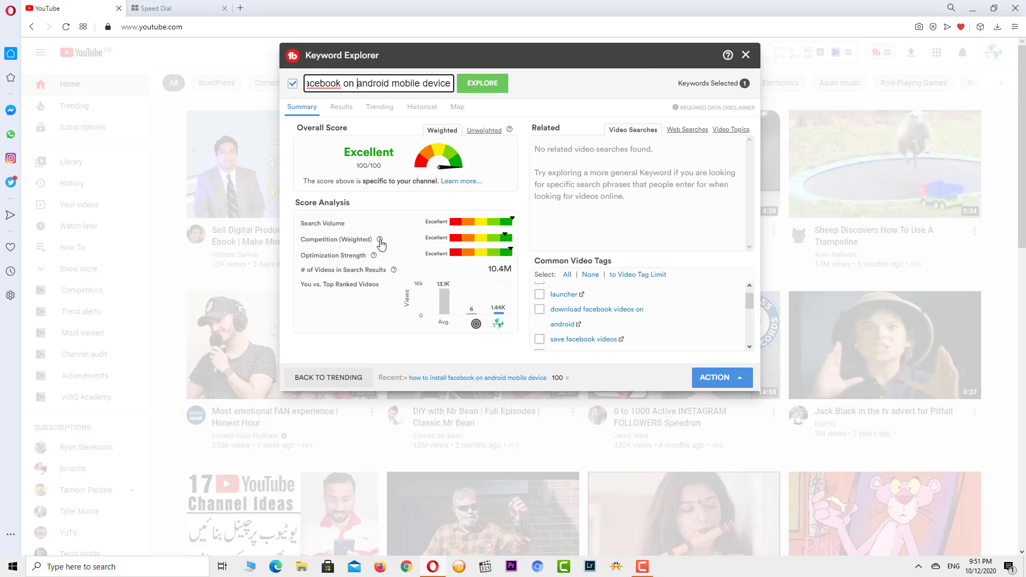
mouse_move(380, 242)
mouse_move(376, 261)
mouse_move(475, 326)
left_click_drag(347, 84, 401, 83)
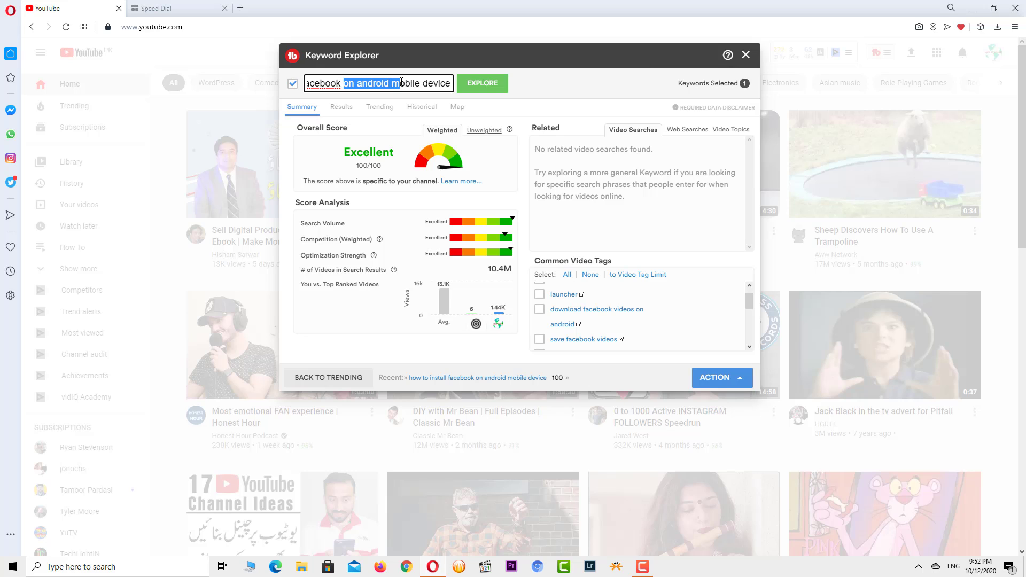
left_click(388, 78)
key("ctrl+a")
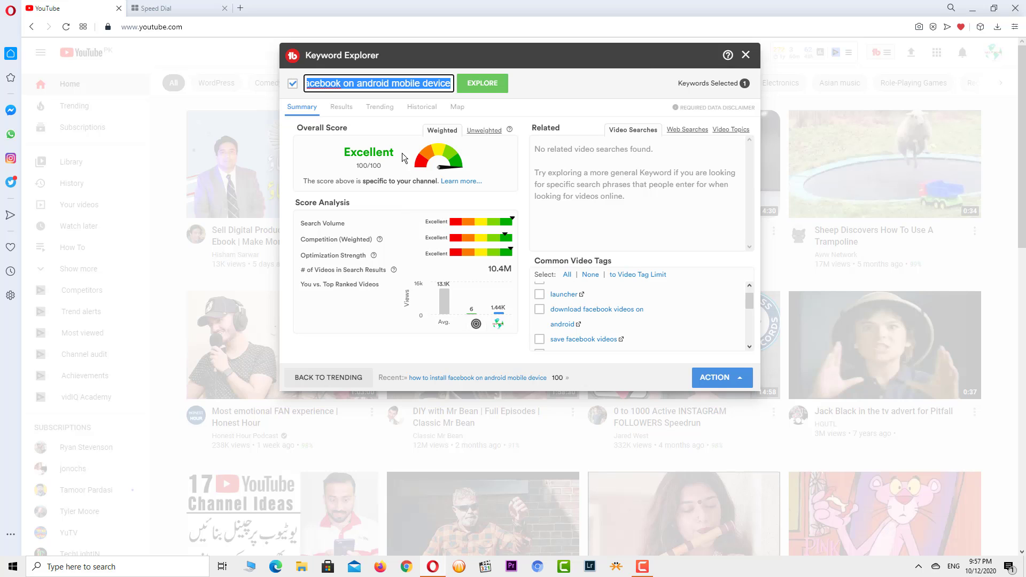
left_click(373, 84)
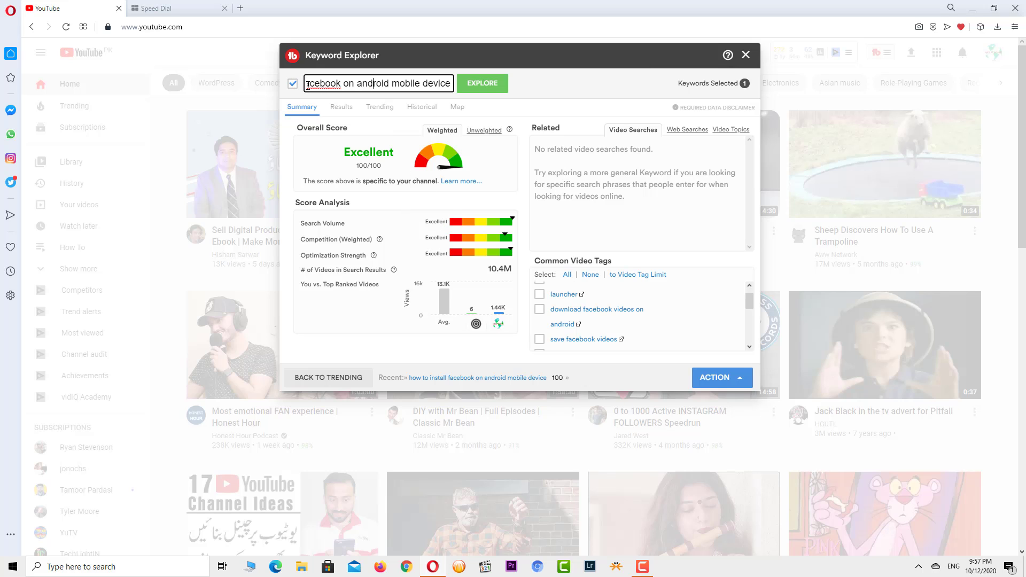
left_click_drag(308, 86, 416, 83)
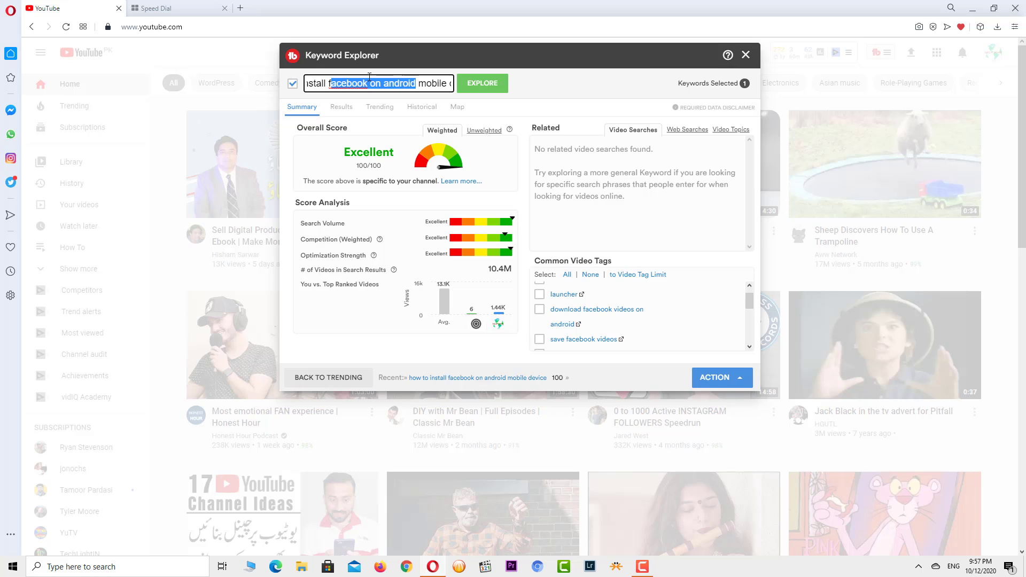
Step: Replace the whole Facebook keyword with the opening words "how to make a"
triple_click(320, 85)
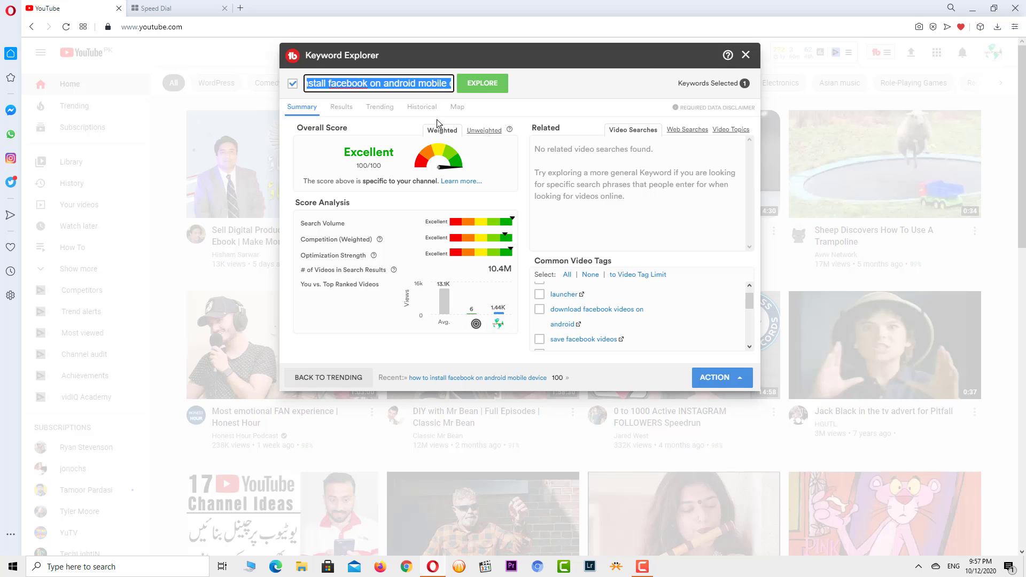
type("how")
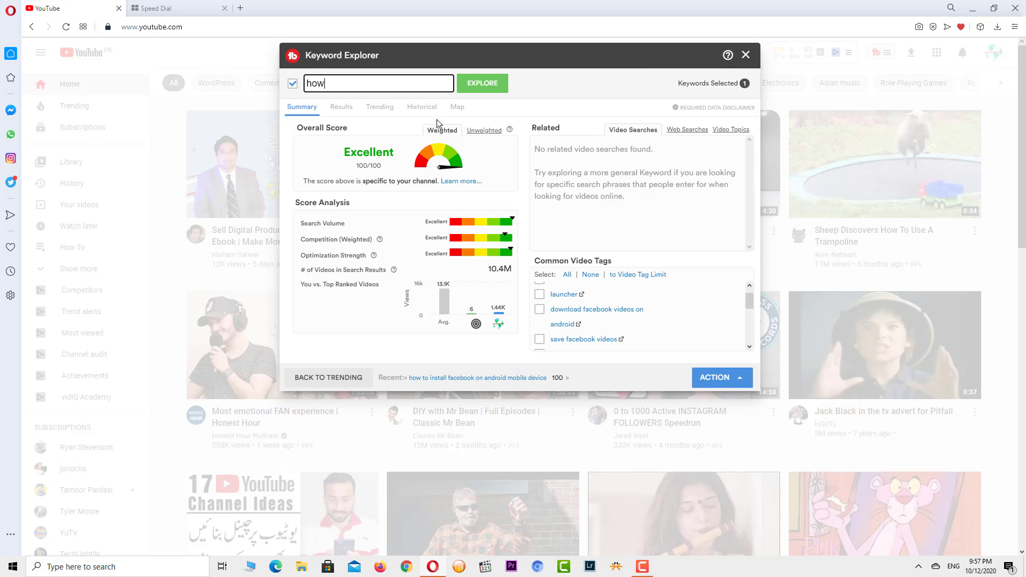
type(" to")
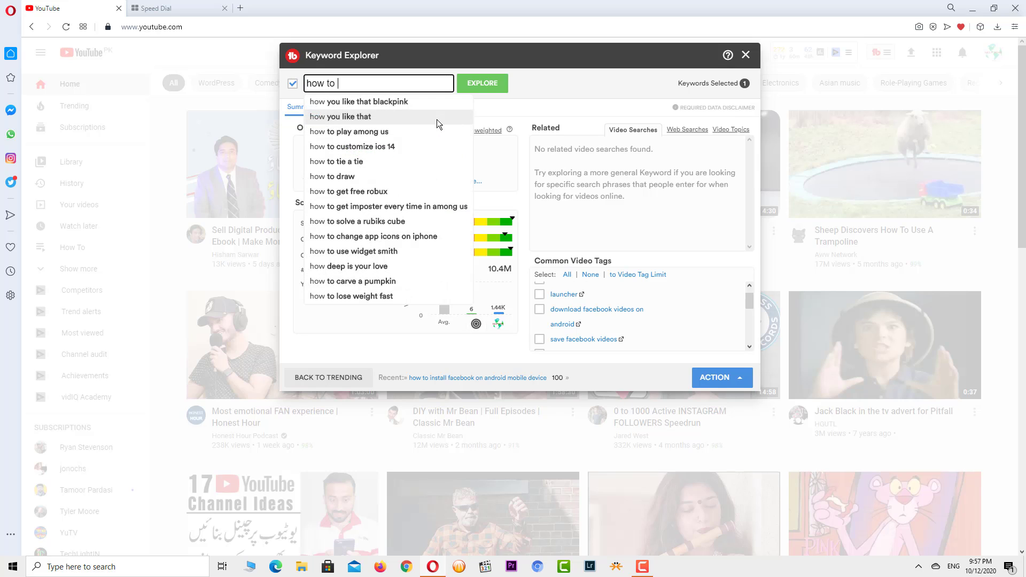
type(" make")
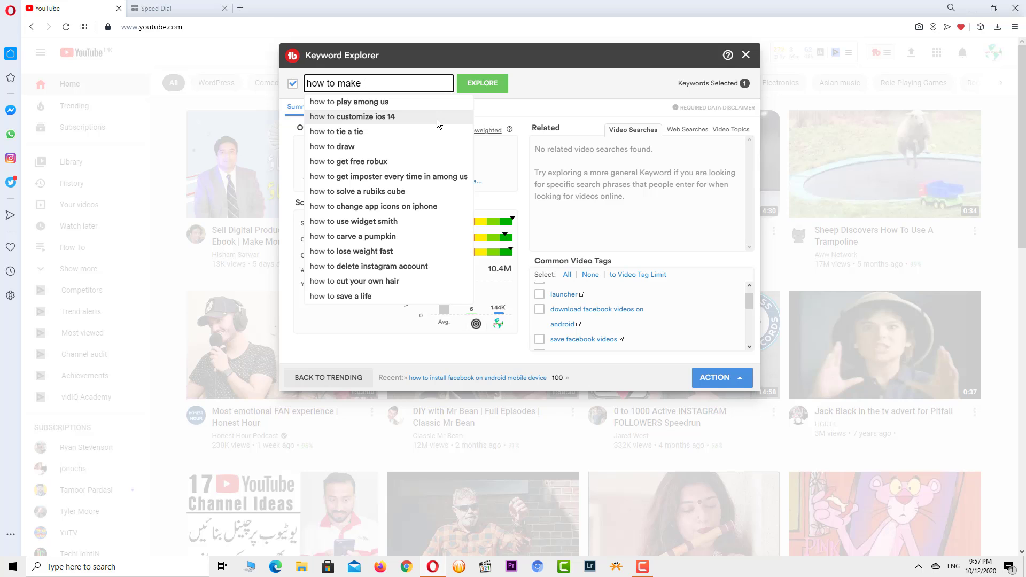
type(" a")
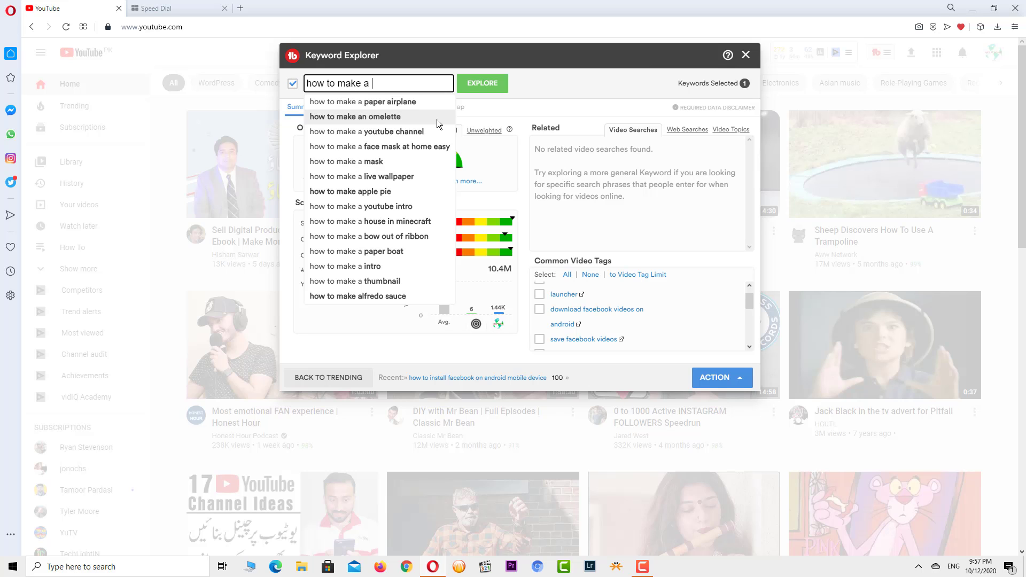
type(" choc")
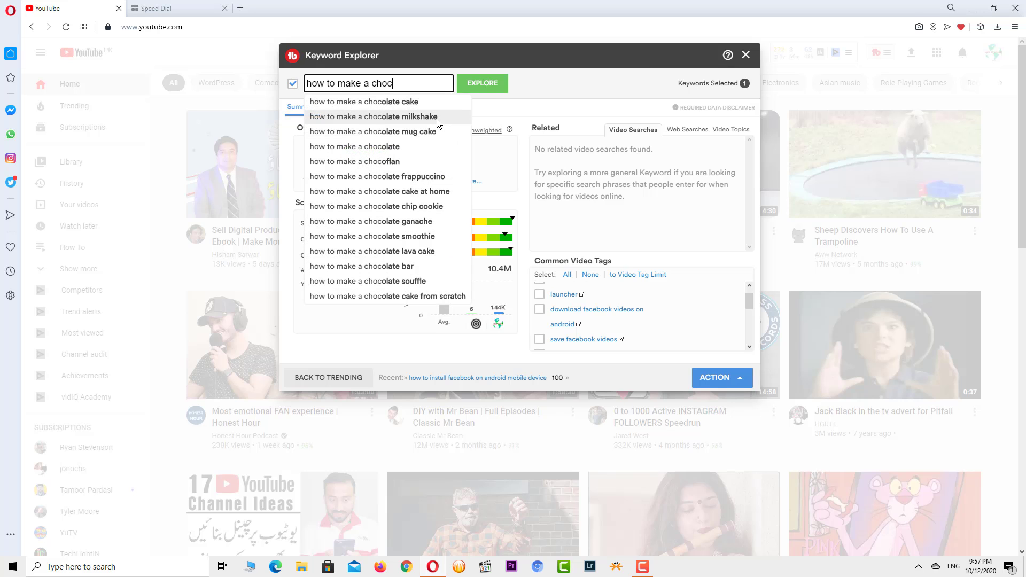
key("BackSpace")
key("BackSpace")
key("BackSpace")
key("BackSpace")
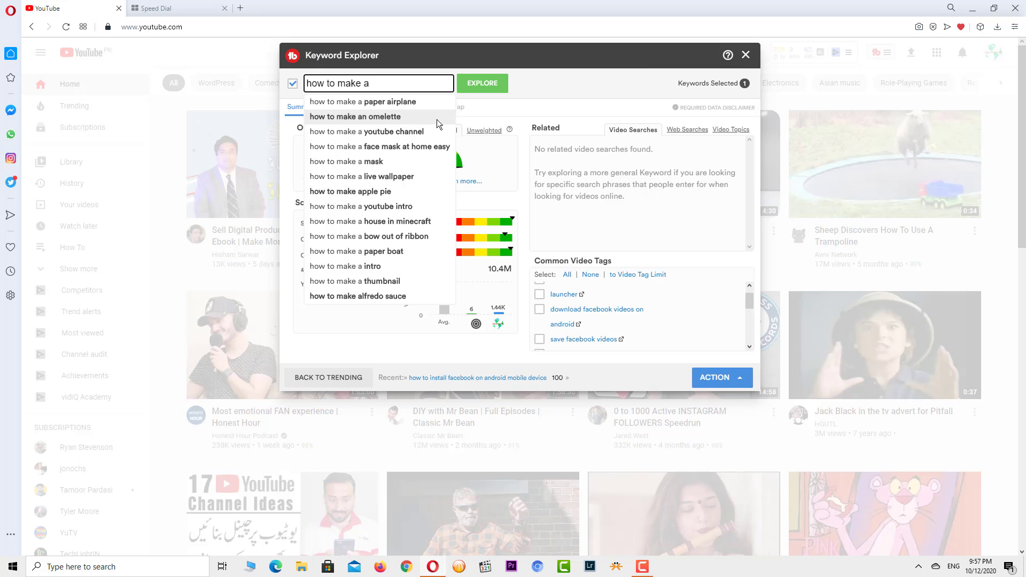
Step: Complete the keyword as "how to make an intro", explore it and check its comparison with top ranked videos
key("BackSpace")
type("n in")
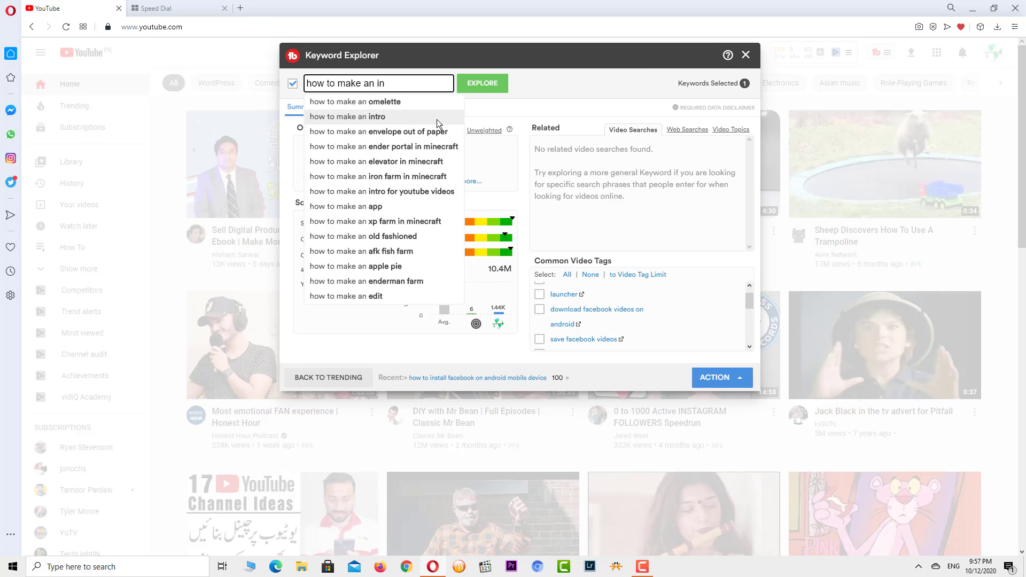
type("tro")
key("Return")
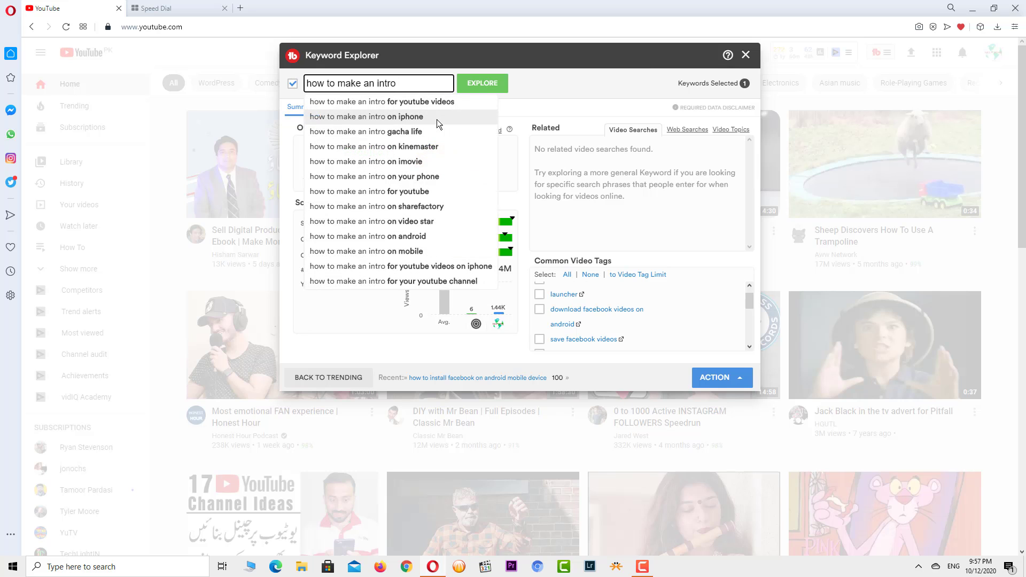
key("Return")
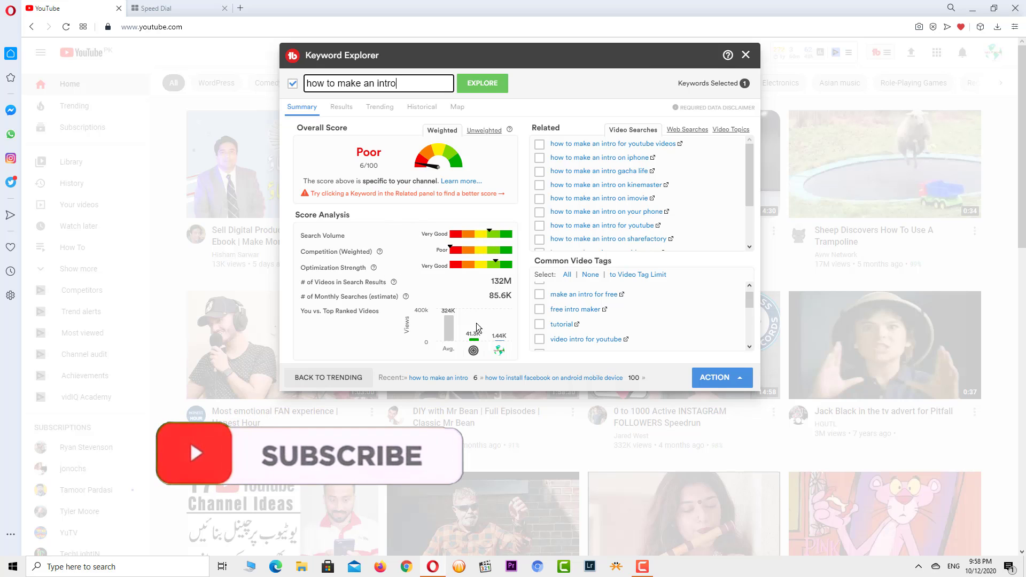
mouse_move(473, 353)
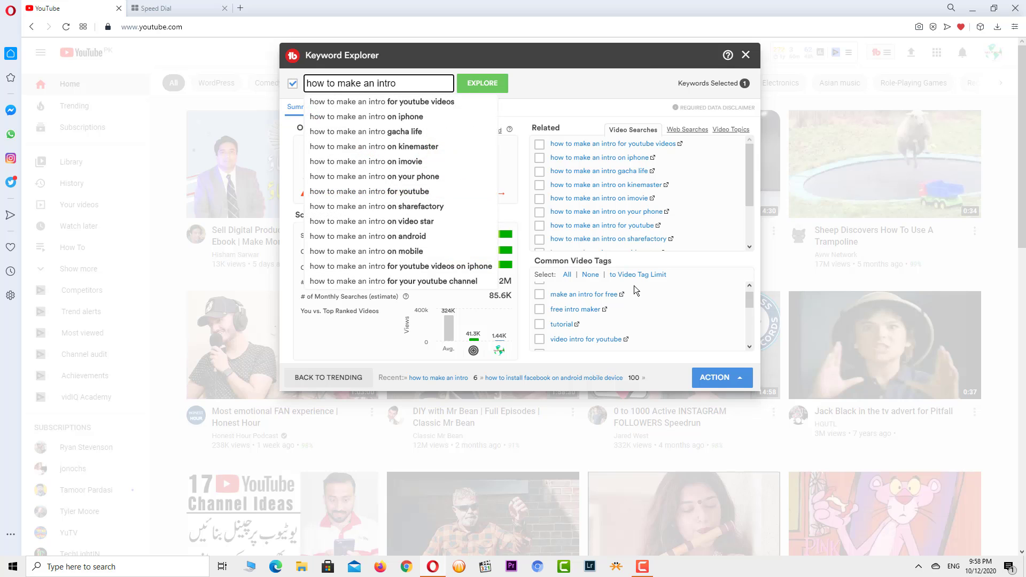
Step: Extend the keyword to "how to make an intro for youtube videos" using the matching suggestion and explore it
type("for you")
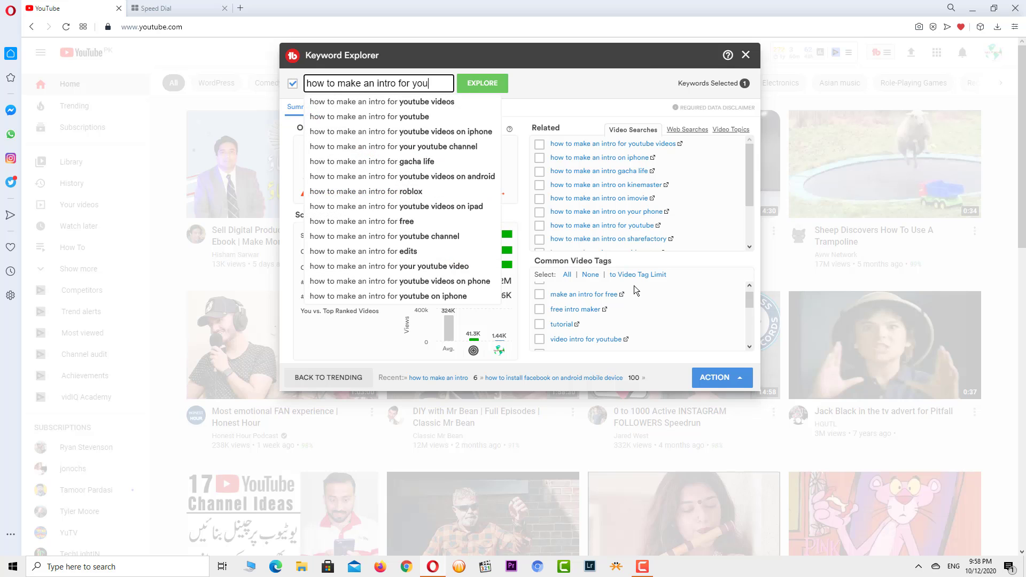
left_click(414, 102)
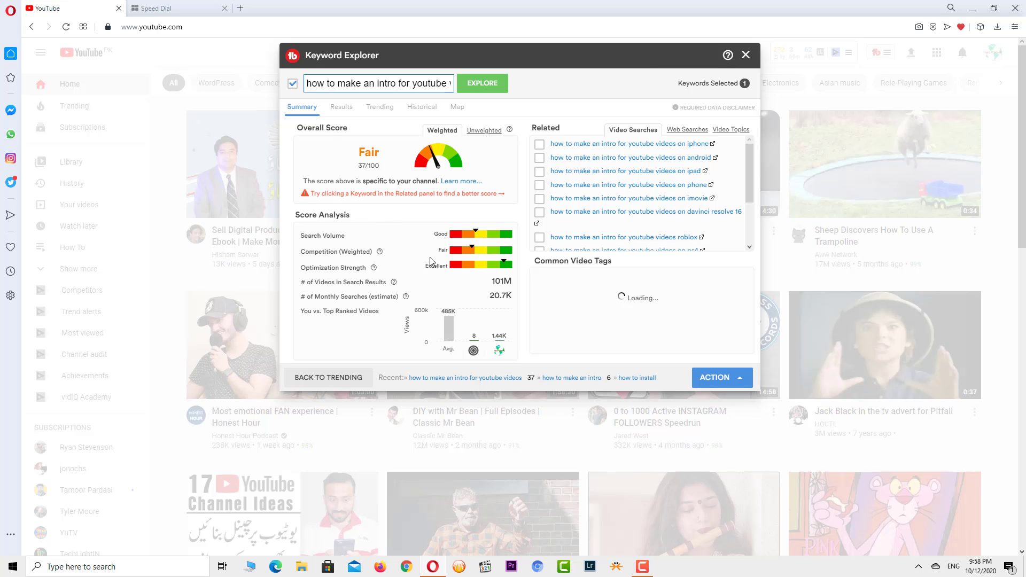
Step: Try to extend the keyword with the suggested ending "on android" and explore it
left_click_drag(427, 83, 451, 83)
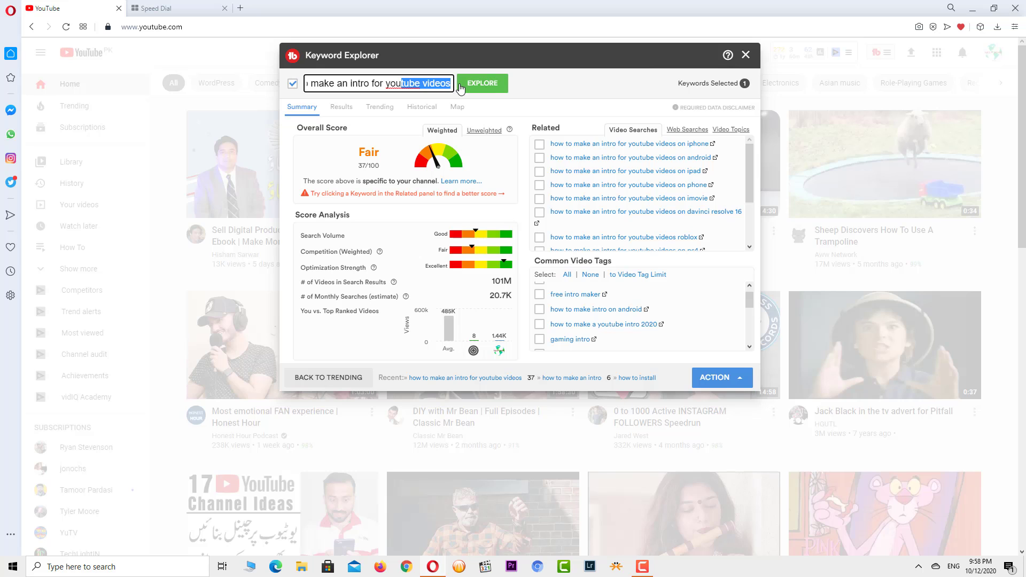
left_click(452, 83)
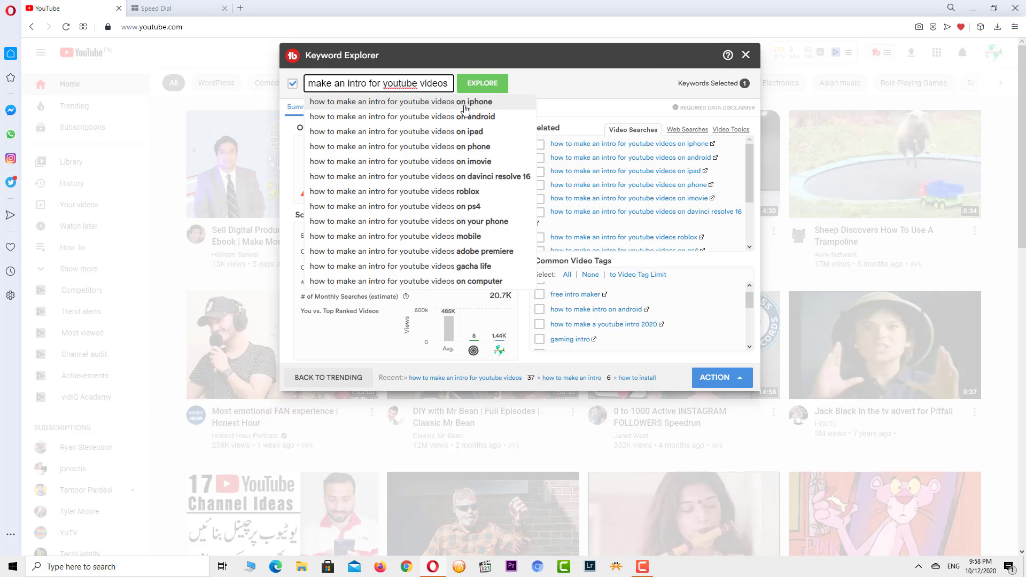
left_click(402, 116)
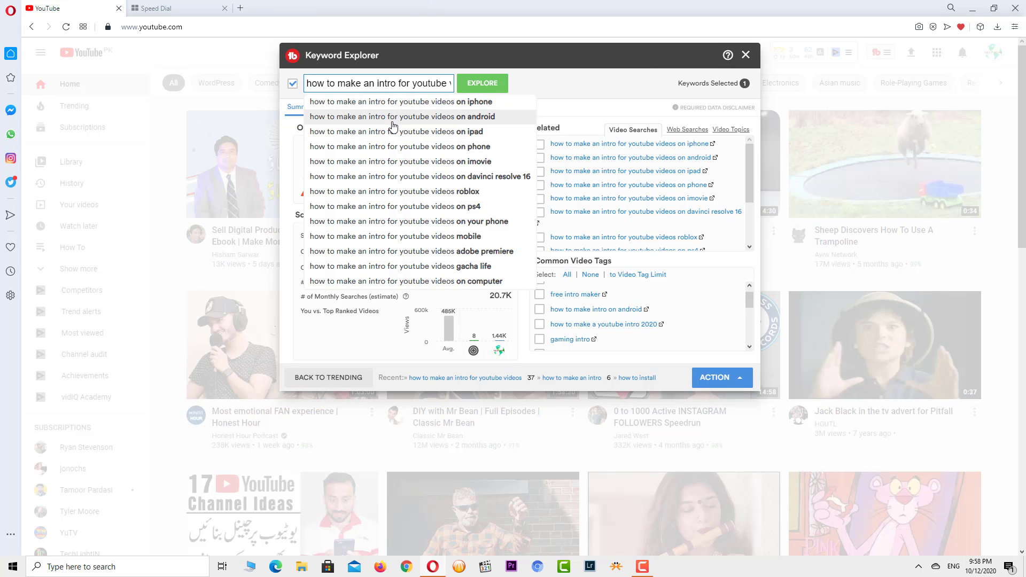
left_click(475, 86)
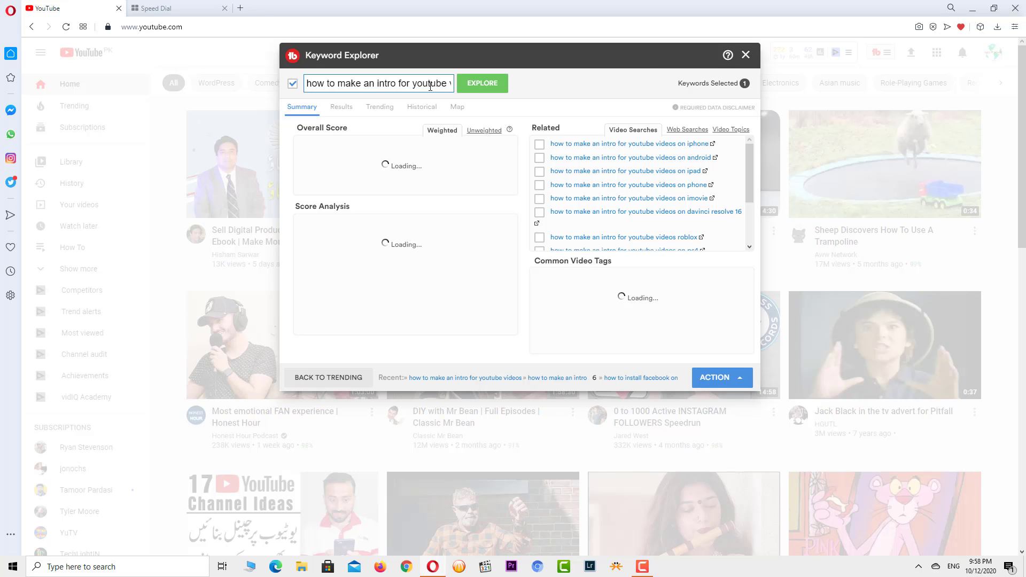
Step: Add "on" to the keyword and explore the suggestion "how to make an intro for youtube videos on android"
left_click_drag(430, 86, 460, 87)
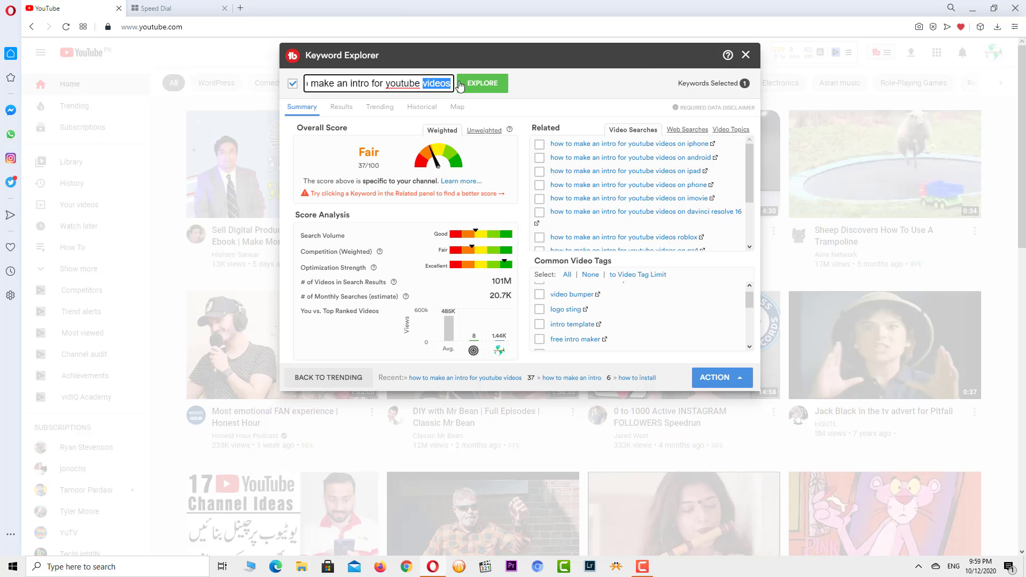
left_click(460, 86)
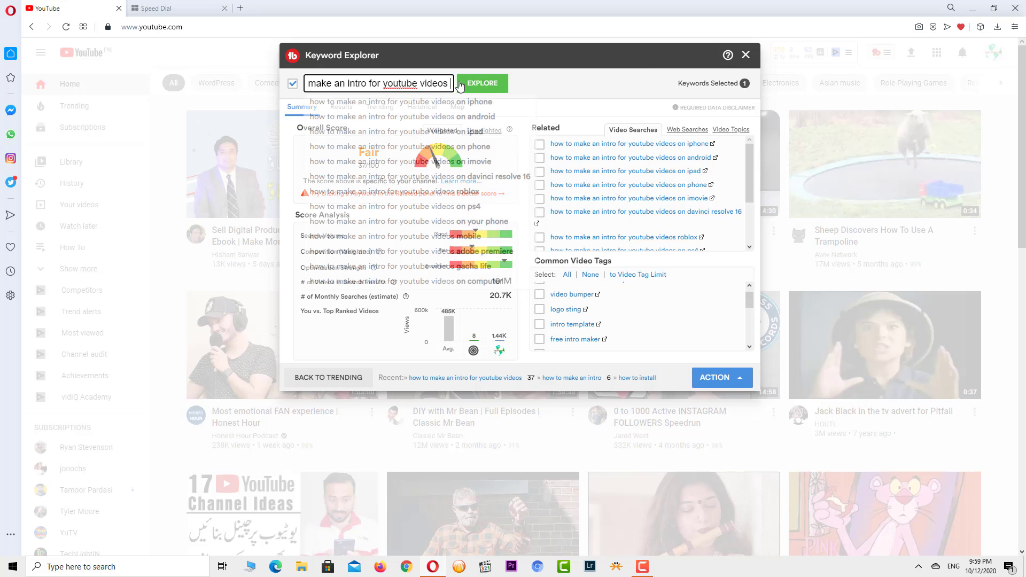
type("on")
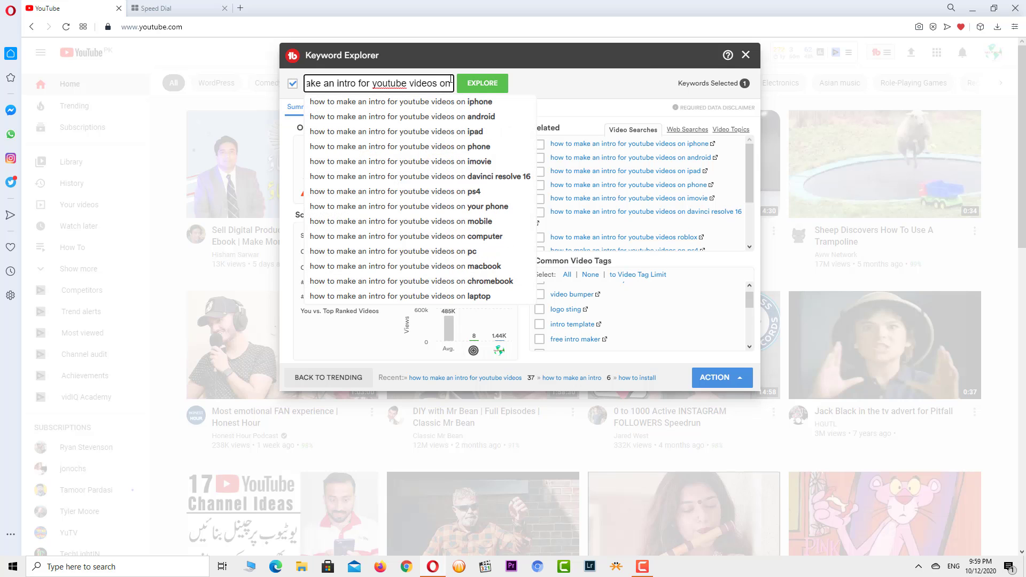
left_click(443, 122)
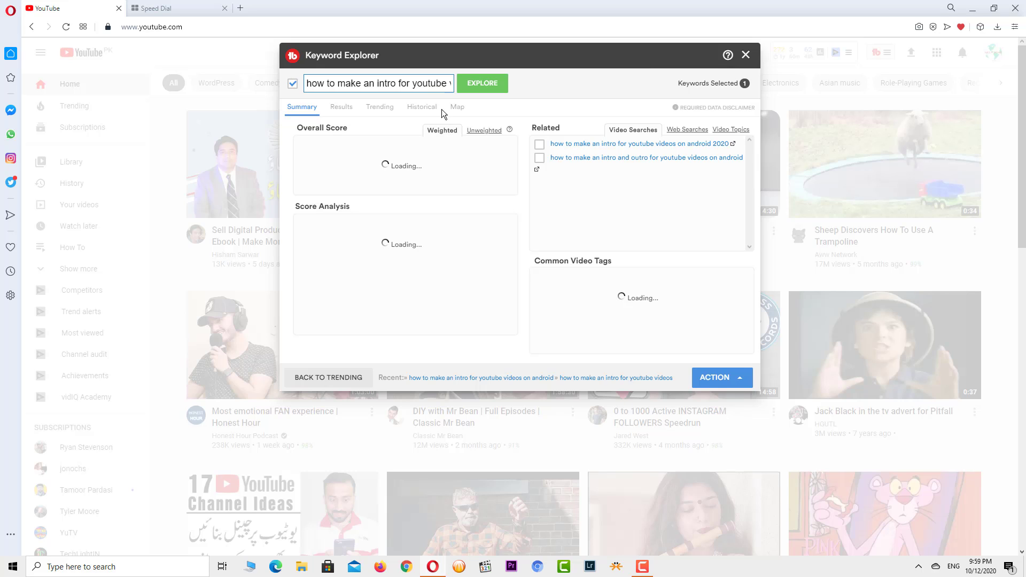
Step: Append "2020" to the Android intro keyword and explore it
left_click_drag(441, 83, 452, 84)
left_click(451, 84)
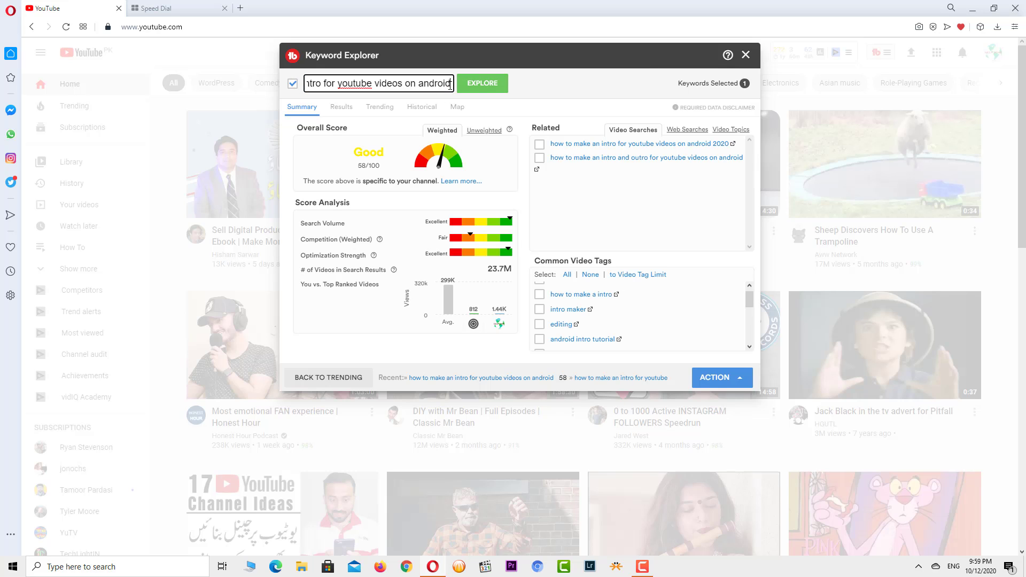
type("2020")
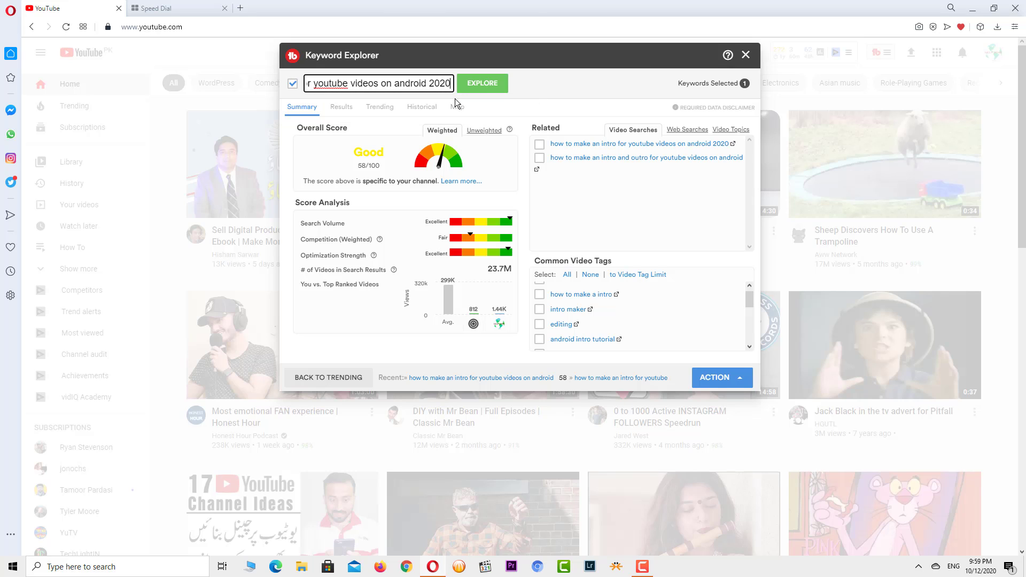
key("Return")
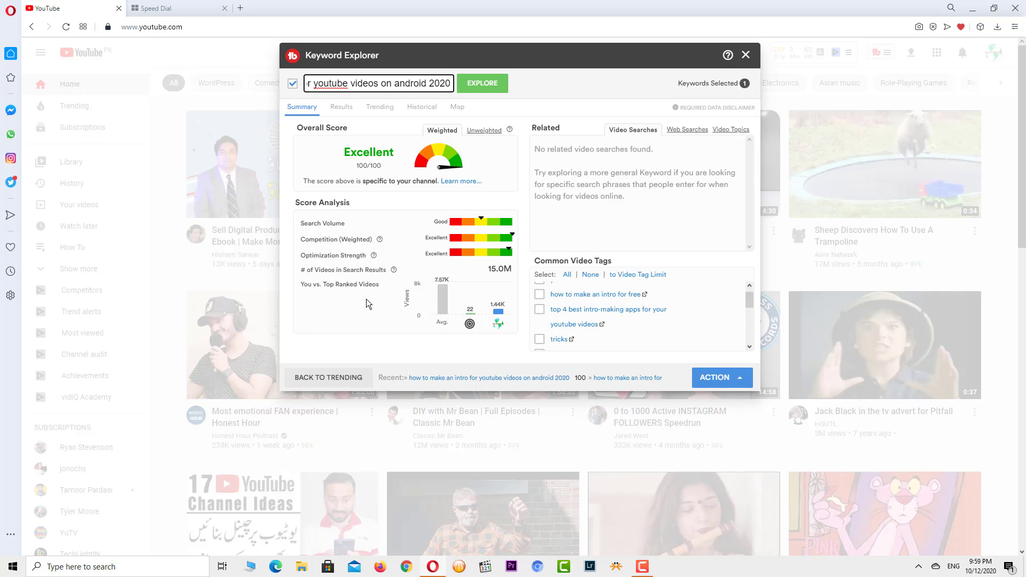
Step: Read the explanation of the Optimization Strength rating in the score analysis
scroll(370, 296, "down", 2)
mouse_move(374, 257)
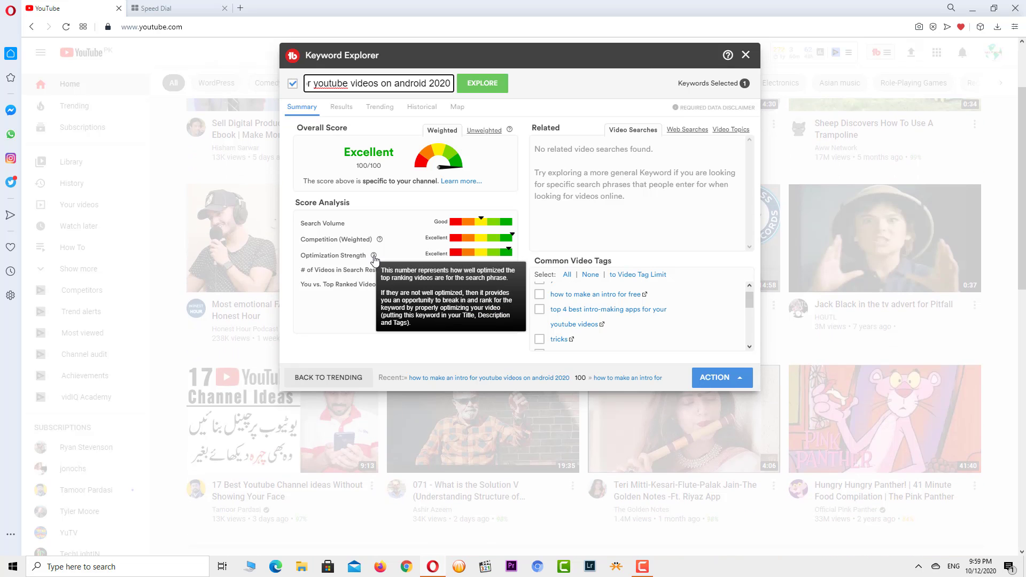
mouse_move(376, 258)
Step: Select the entire text of the explored intro keyword
double_click(397, 83)
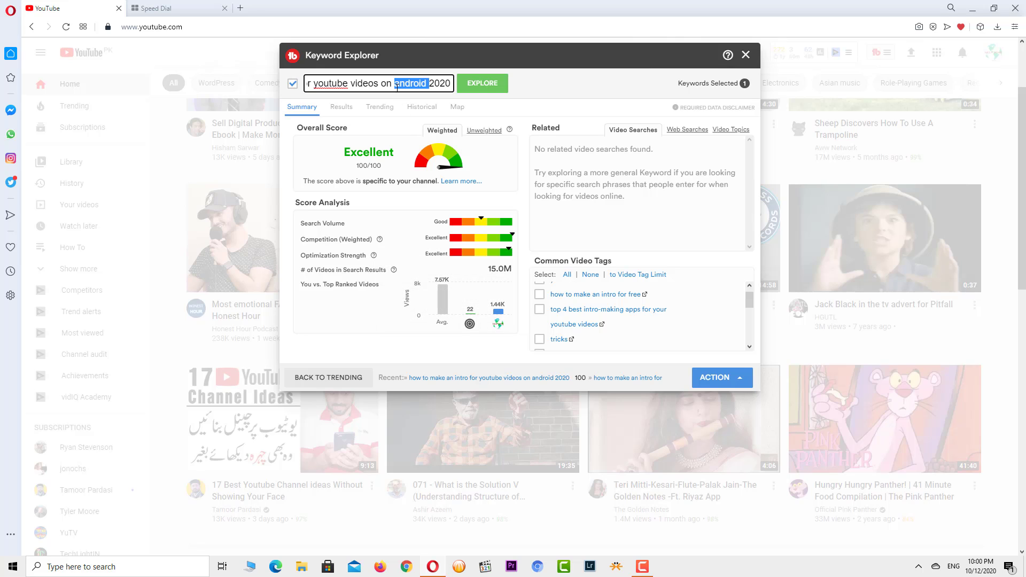
key("ctrl+a")
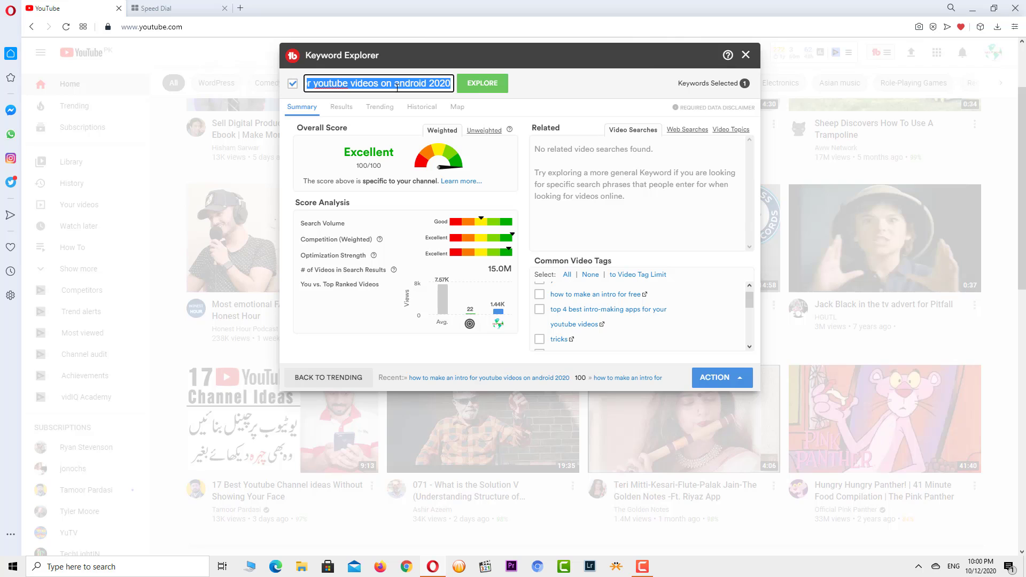